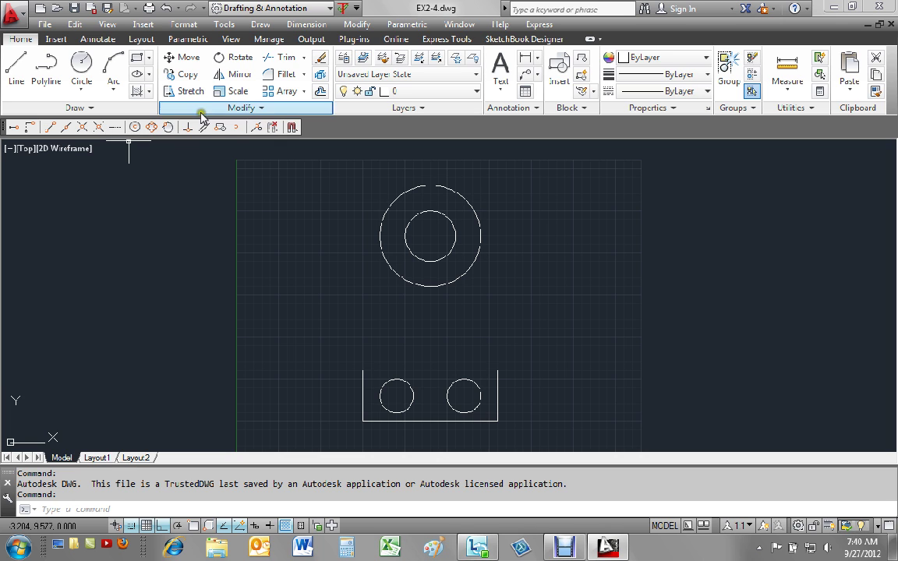
click(223, 24)
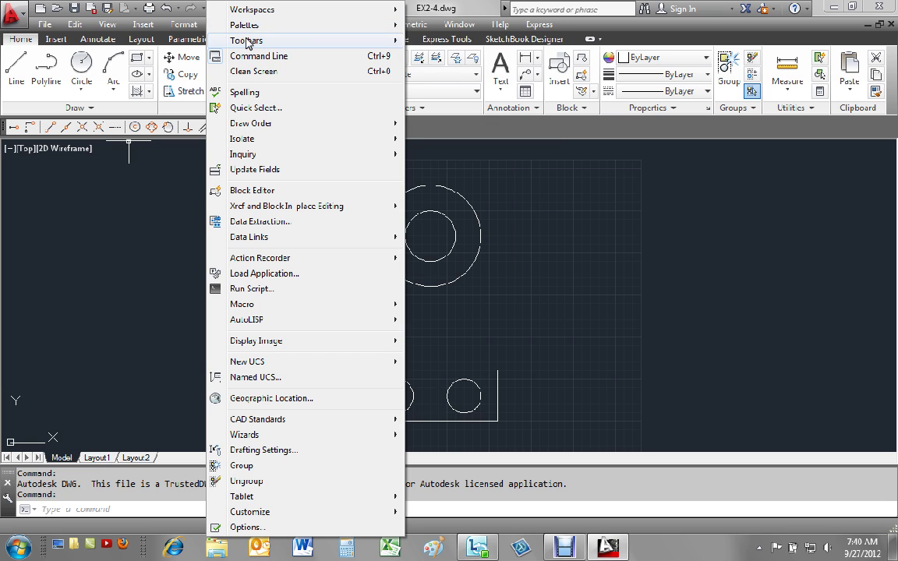
mouse_move(246, 43)
click(454, 41)
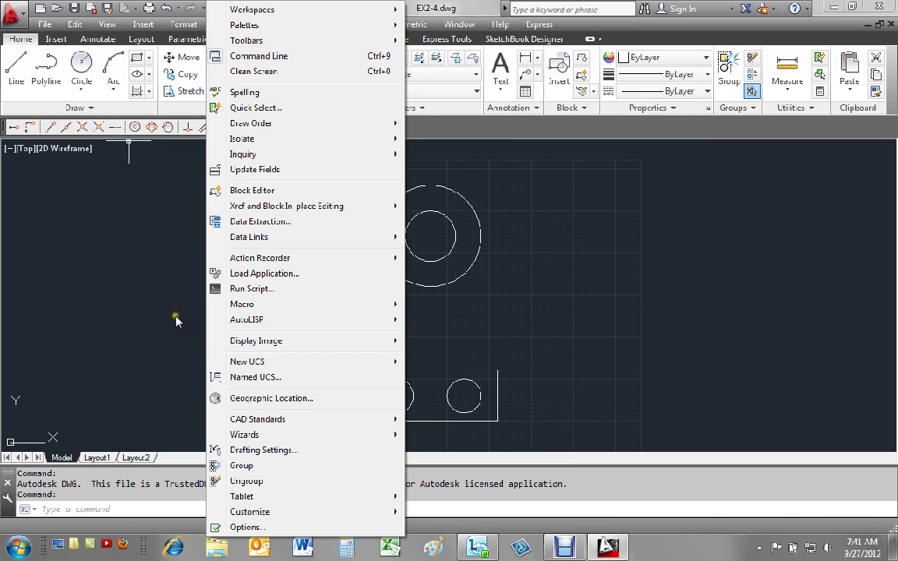
click(175, 312)
click(177, 300)
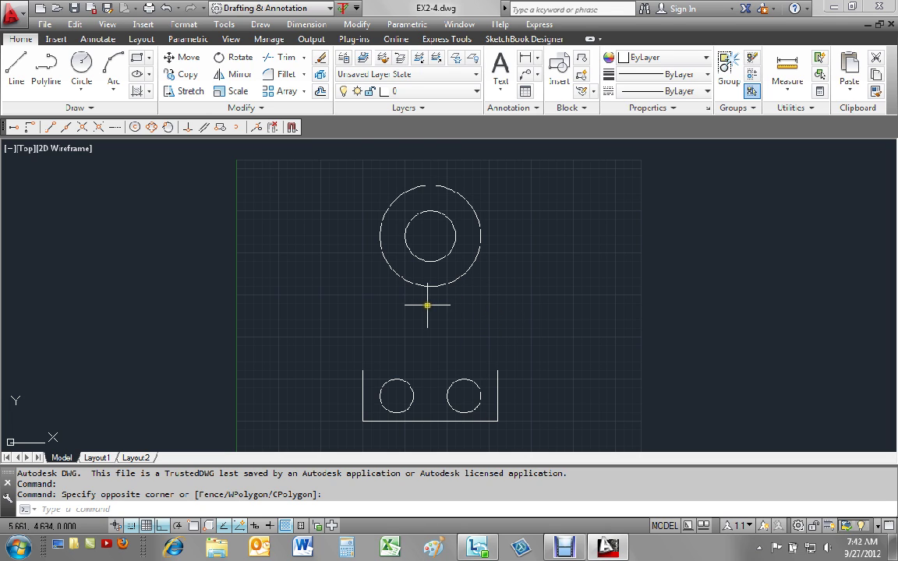
Step: Draw a circle of radius 5 centred on the upper concentric circles, with Ortho turned off
text(c)
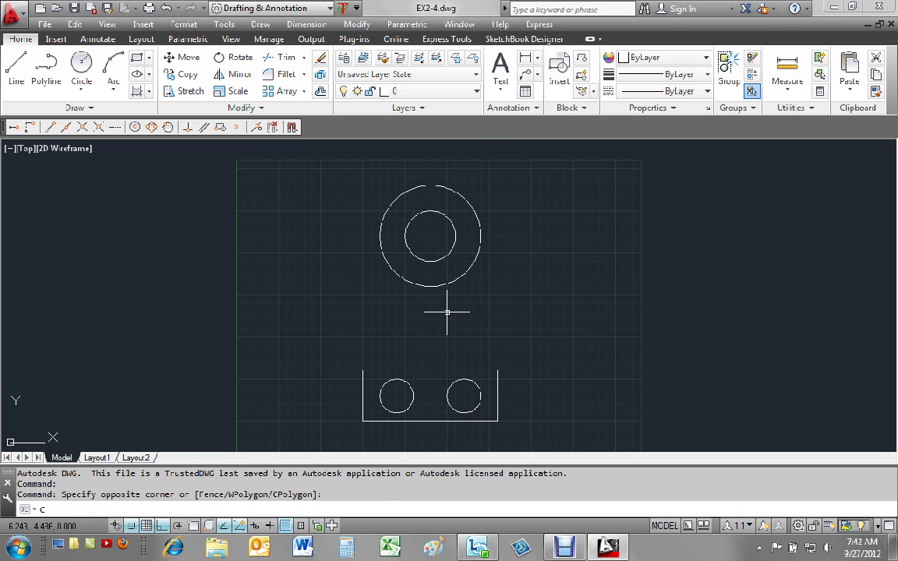
key(Return)
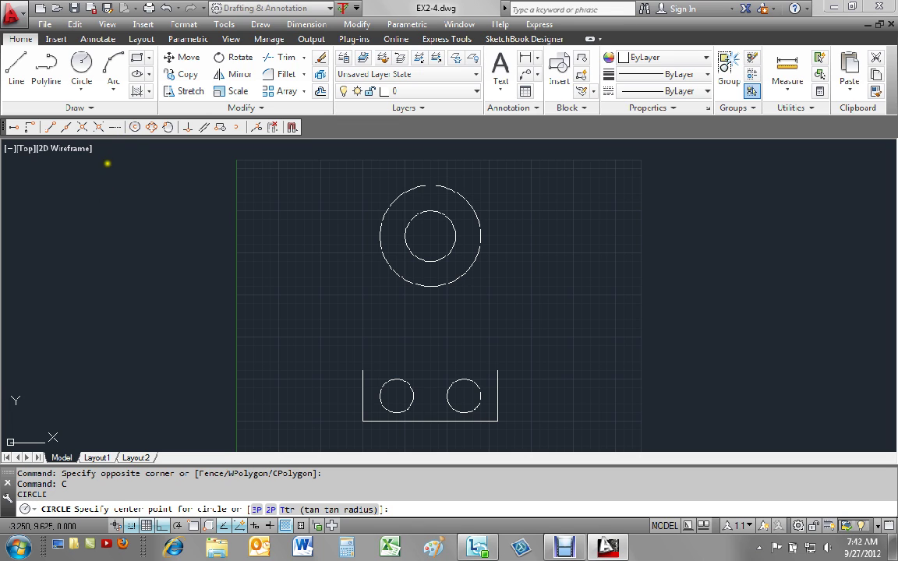
click(134, 127)
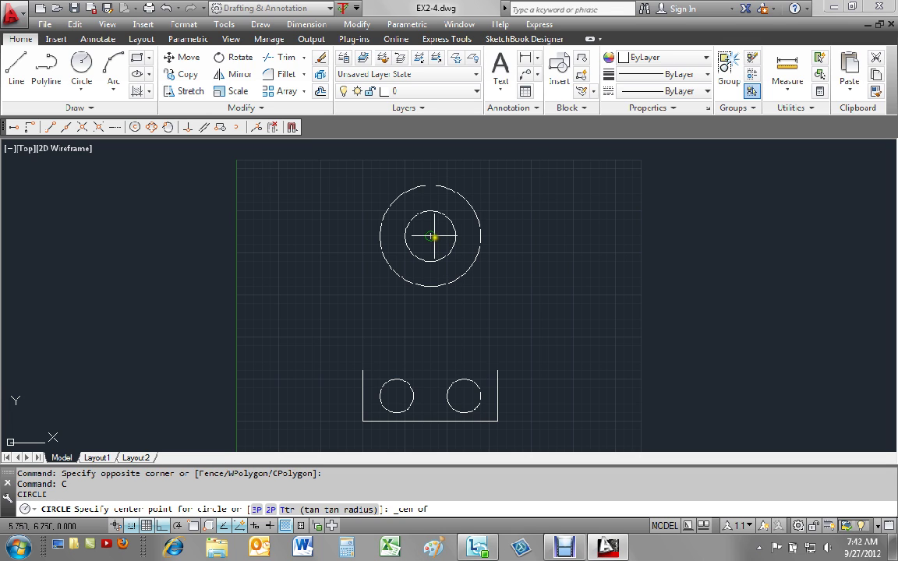
click(430, 236)
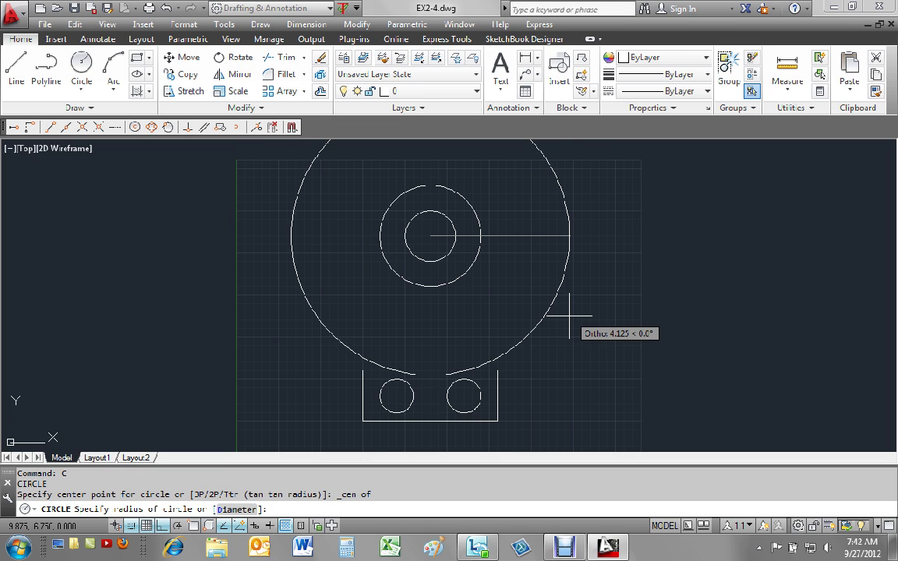
key(F8)
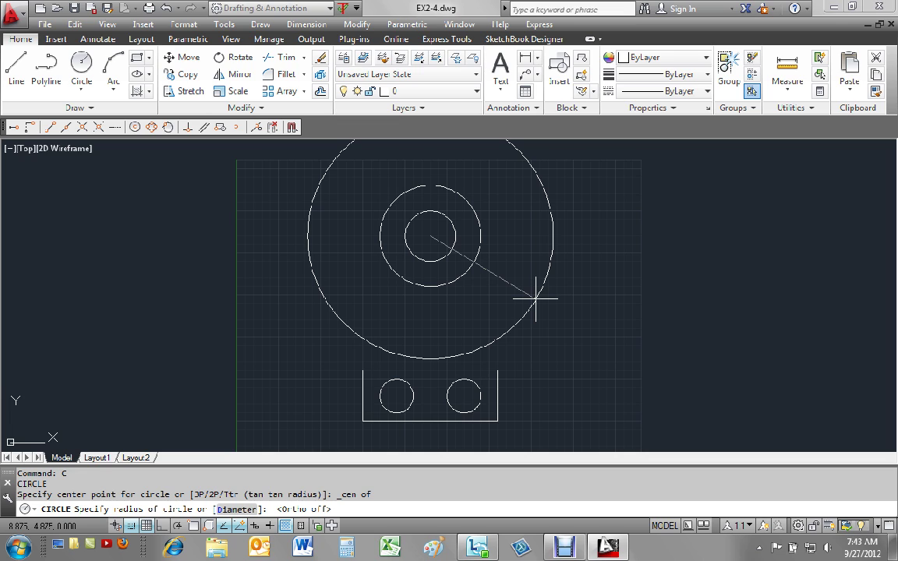
key(Return)
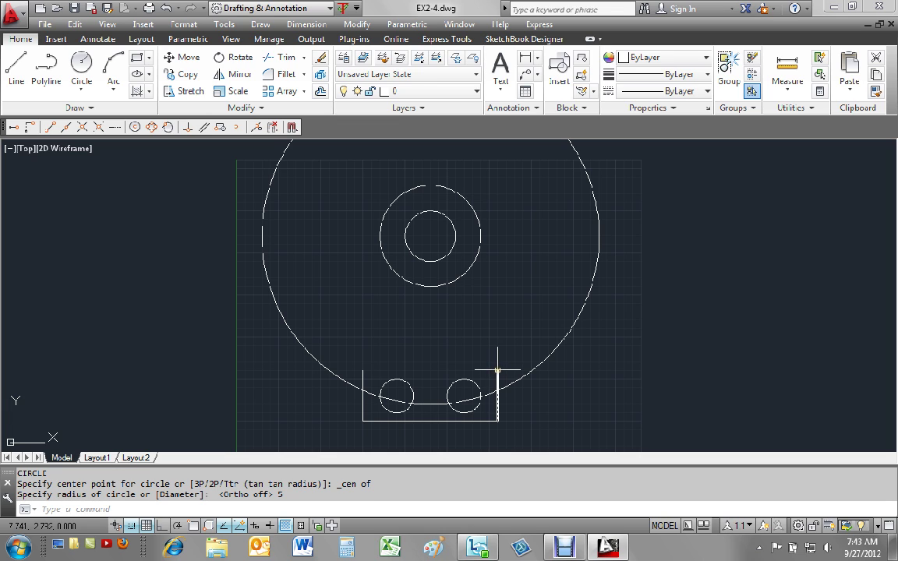
Step: Draw a circle of radius 3.5 centred on the top endpoint of the base's right vertical line
text(c)
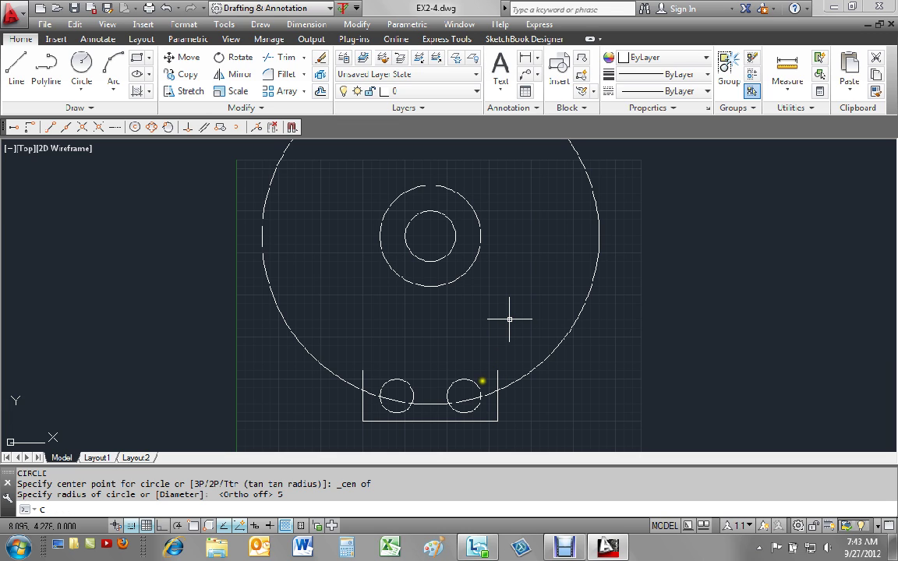
key(Return)
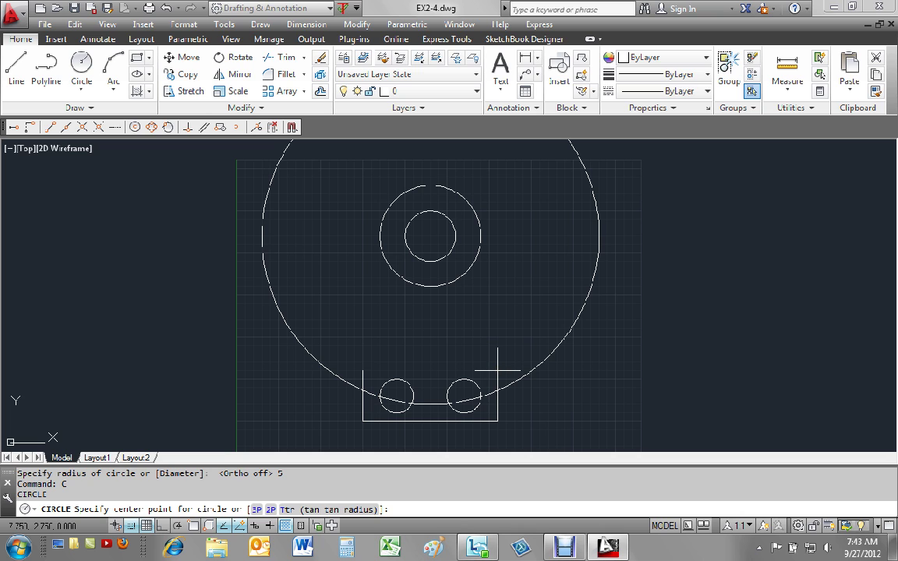
click(497, 370)
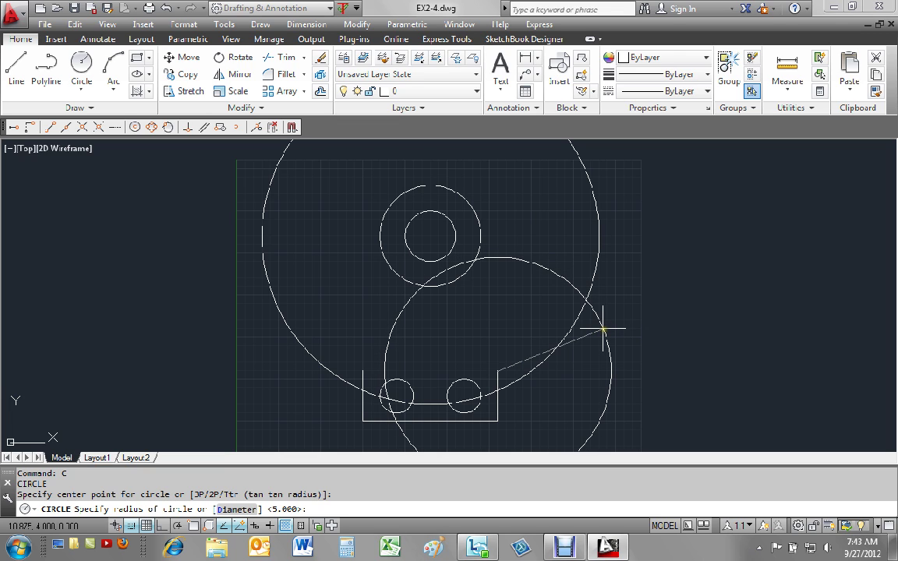
text(5)
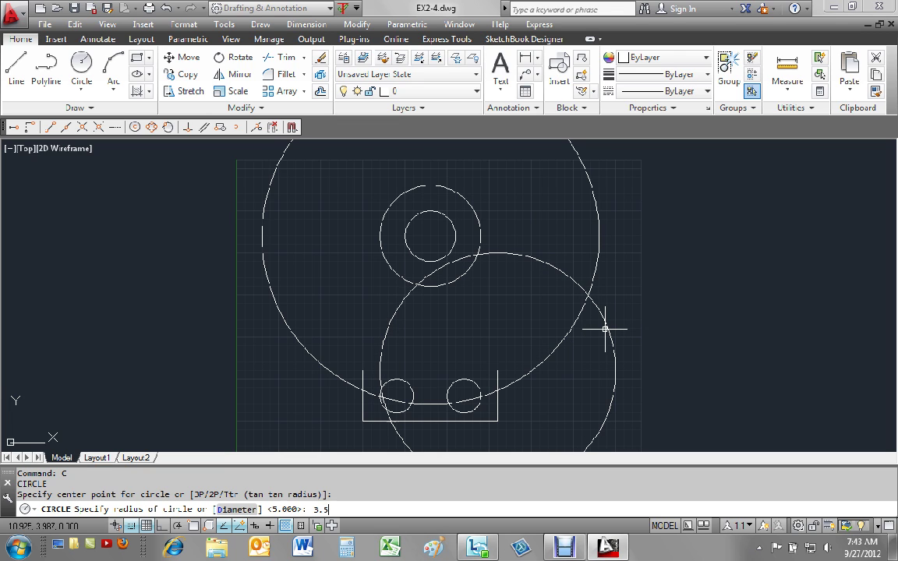
key(Return)
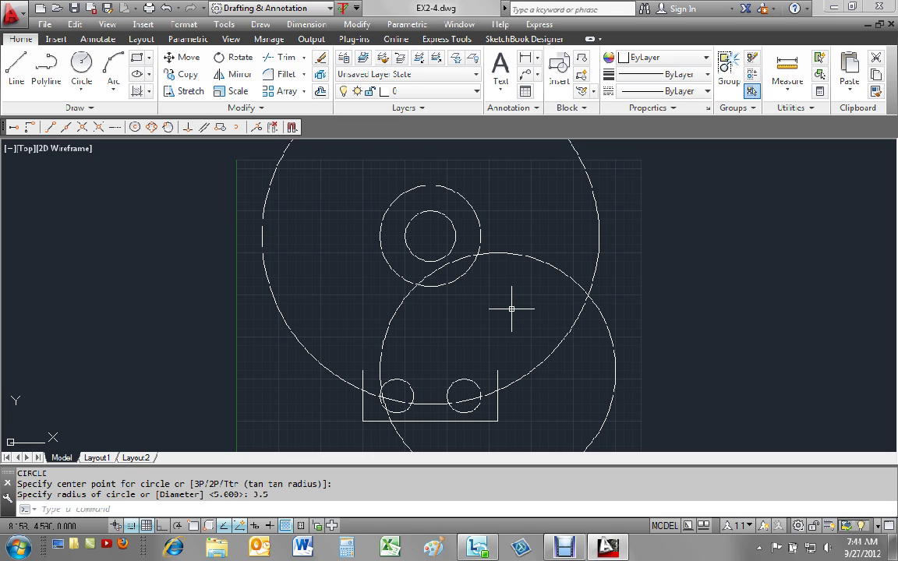
Step: Turn off Snap and draw a circle of radius 3.5 centred at the right-hand intersection of the two large construction circles
text(c)
key(Return)
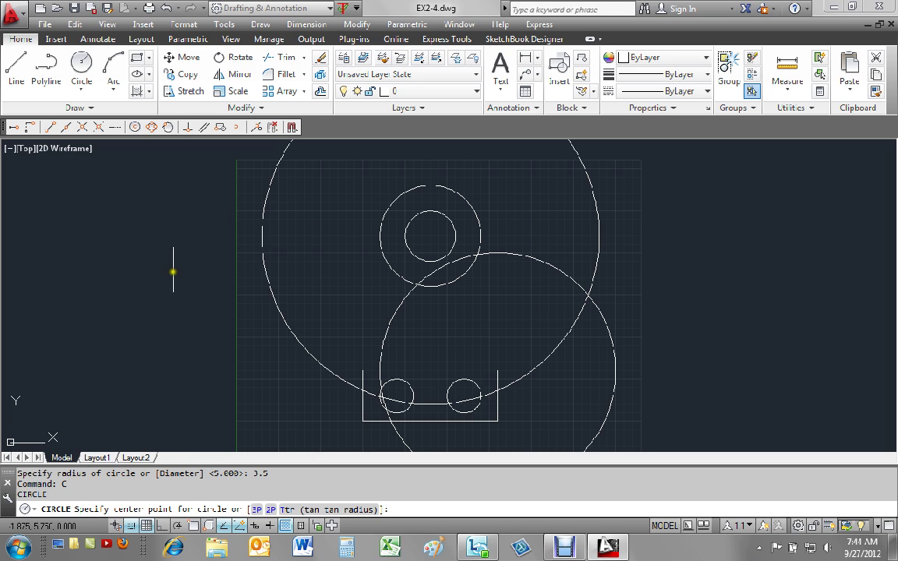
click(130, 527)
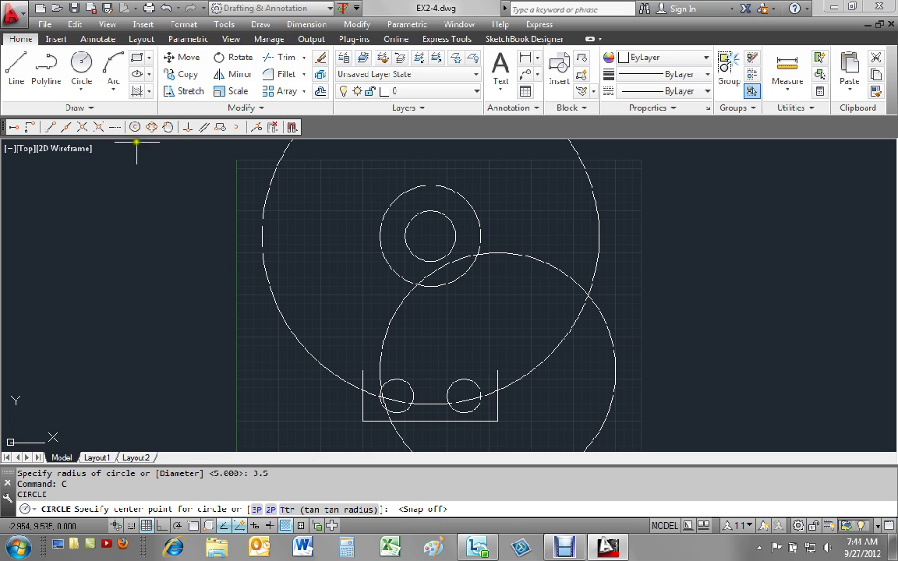
click(81, 128)
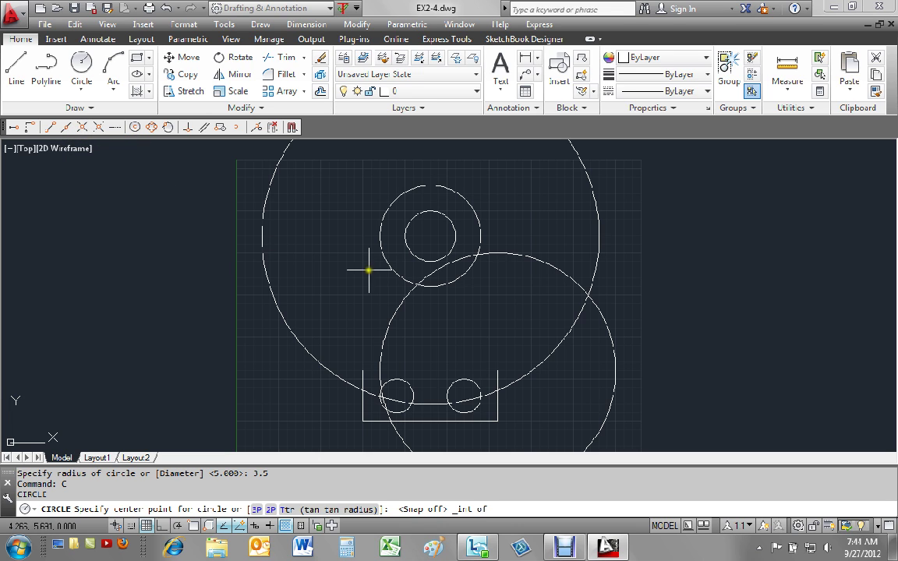
click(588, 295)
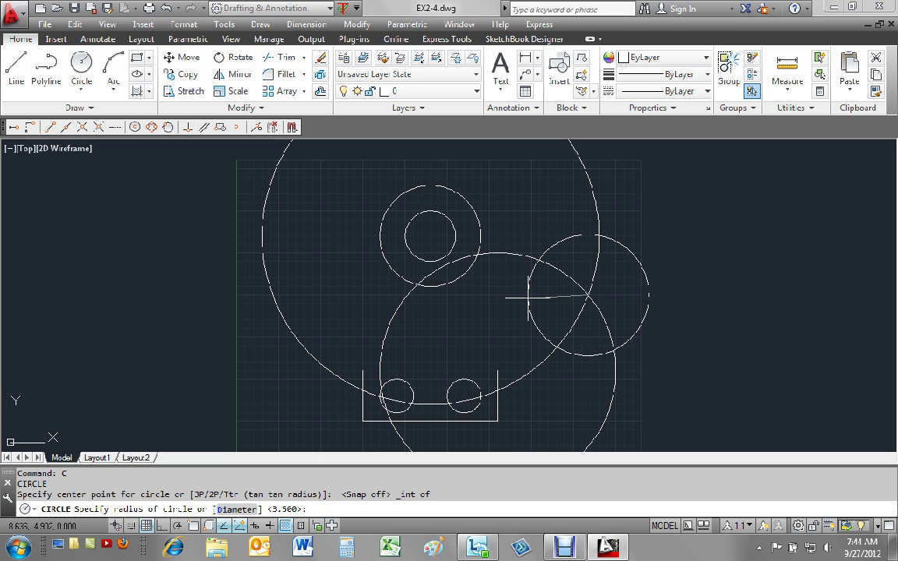
key(Return)
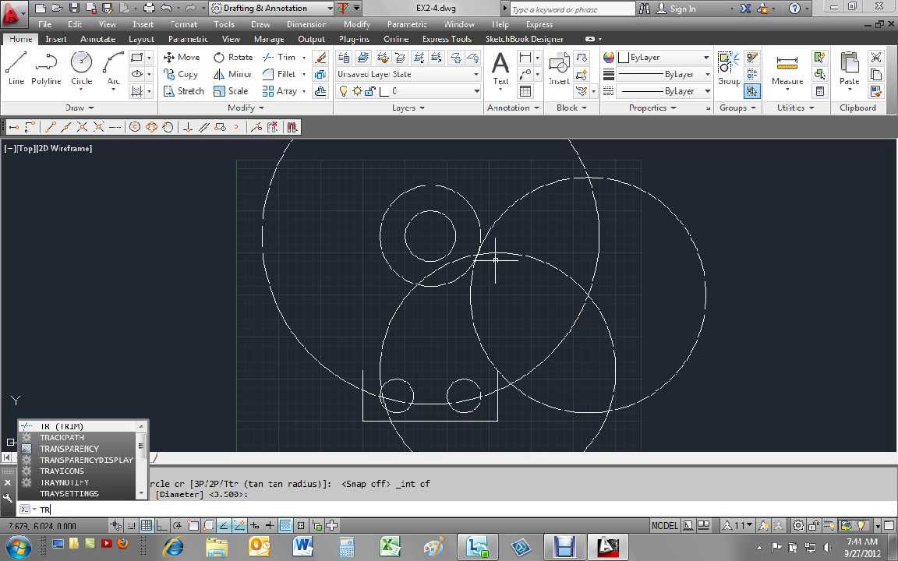
Step: Trim the right circle to the arc between the upper outer circle and the base's right line, then erase the construction circle centred on that line's endpoint
key(Return)
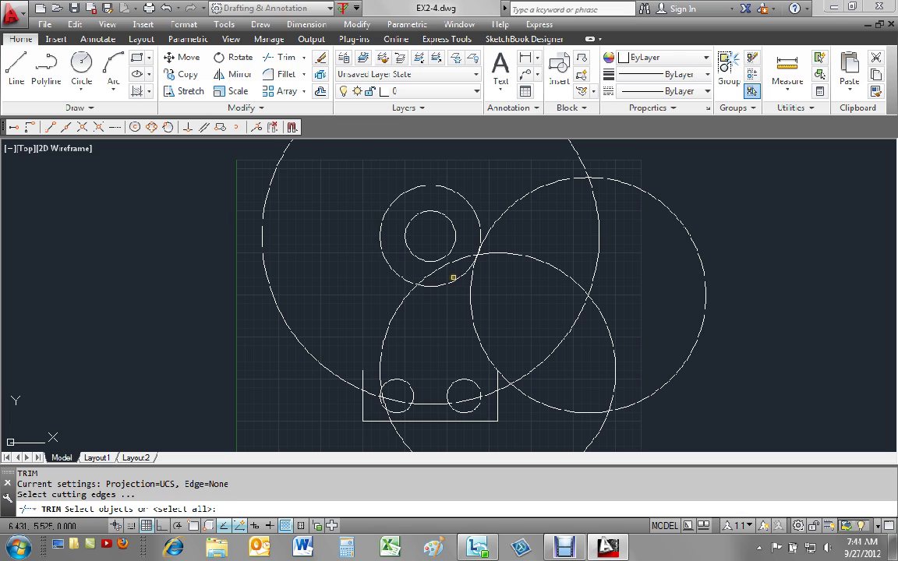
click(454, 279)
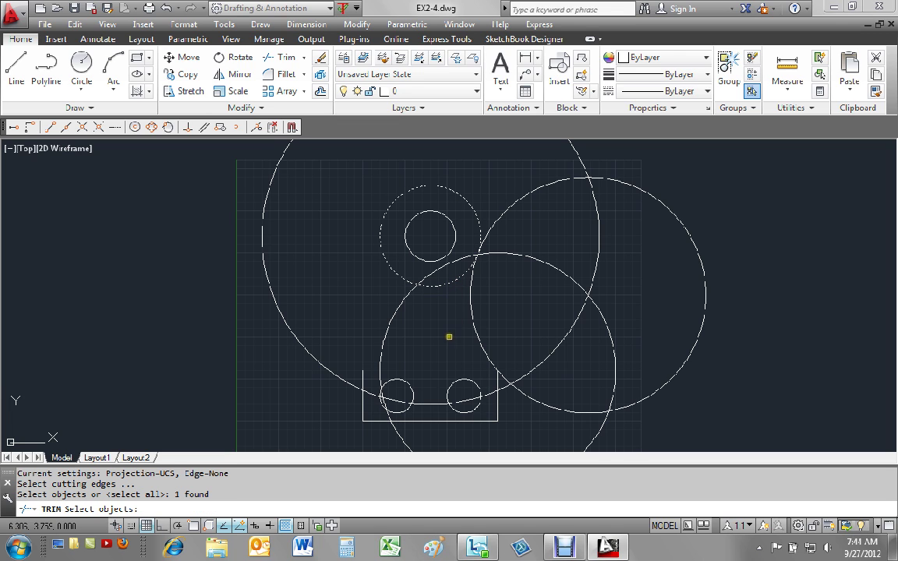
click(496, 402)
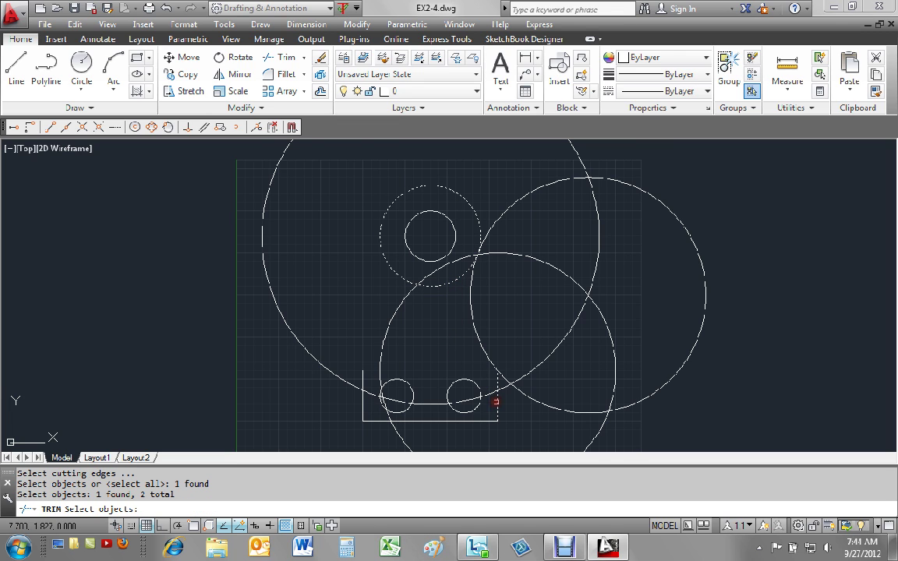
key(Return)
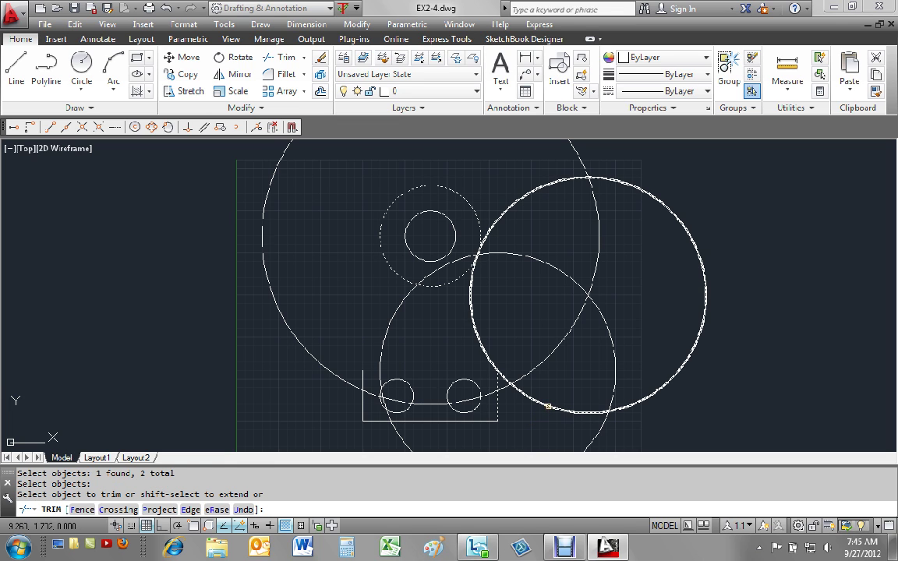
click(547, 406)
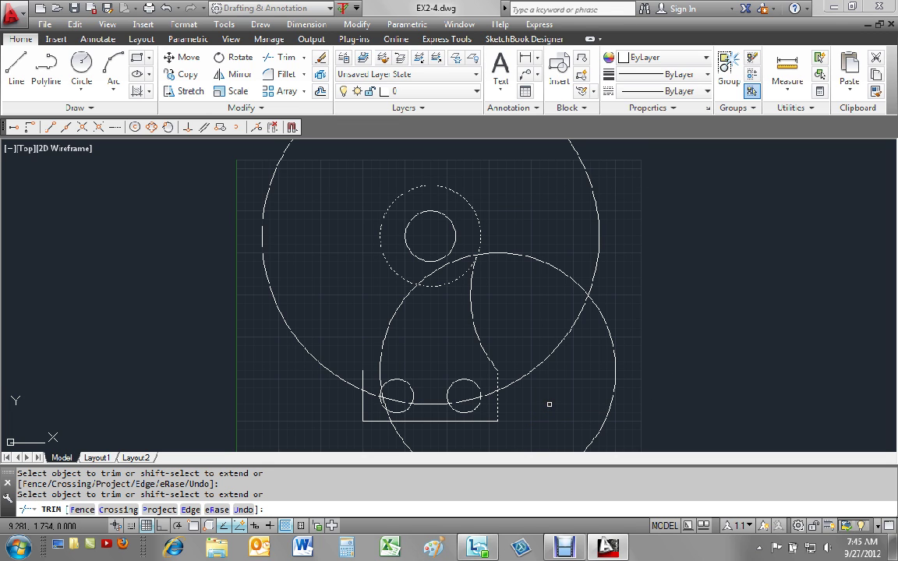
key(Return)
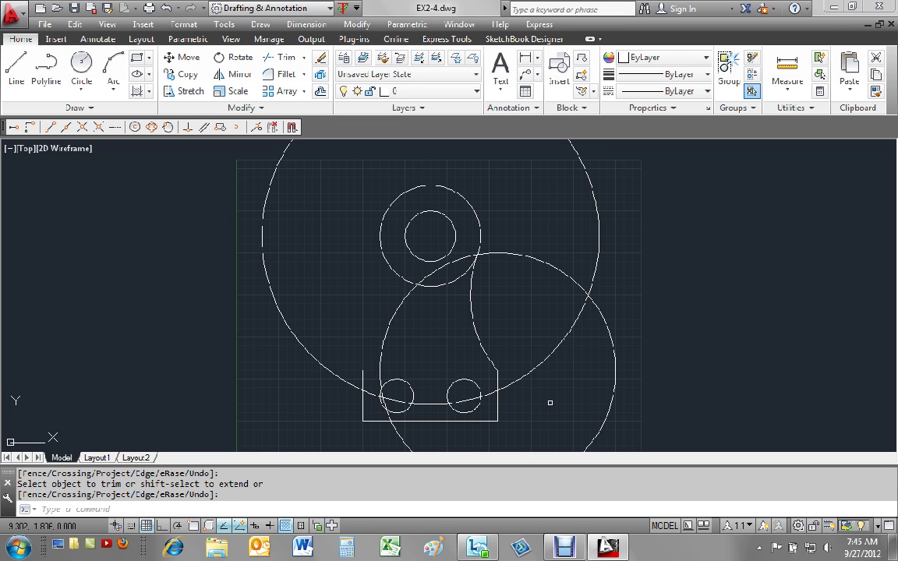
click(616, 381)
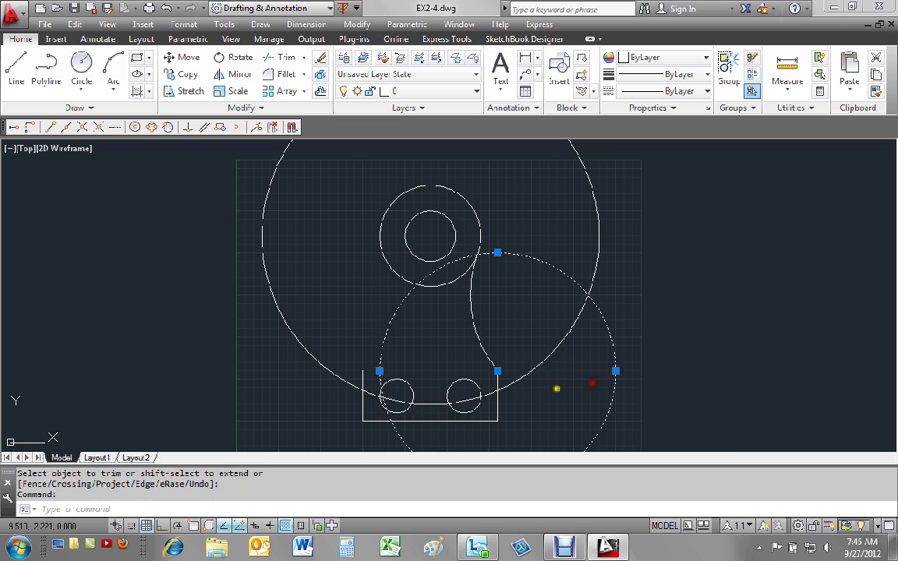
key(Delete)
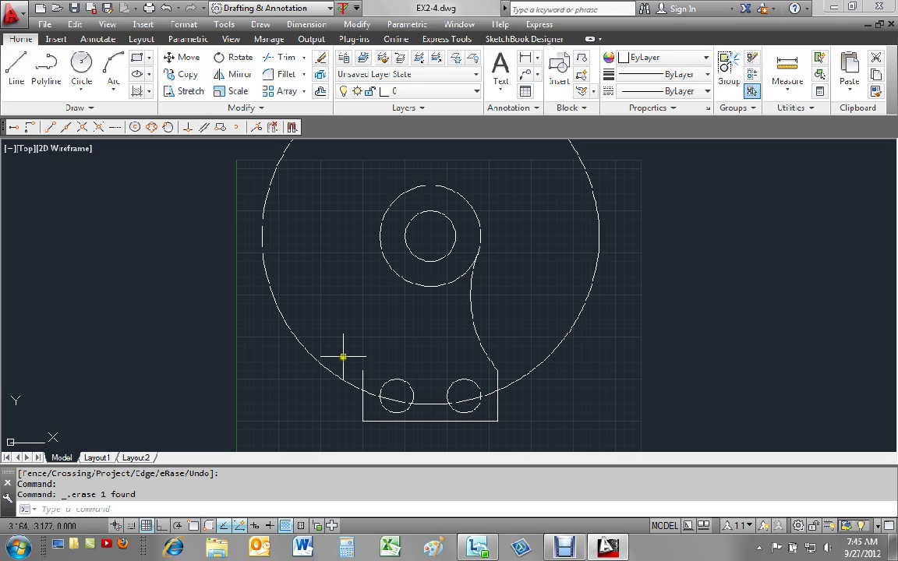
Step: Draw a circle of radius 3.5 centred on the top endpoint of the base's left vertical line
text(c)
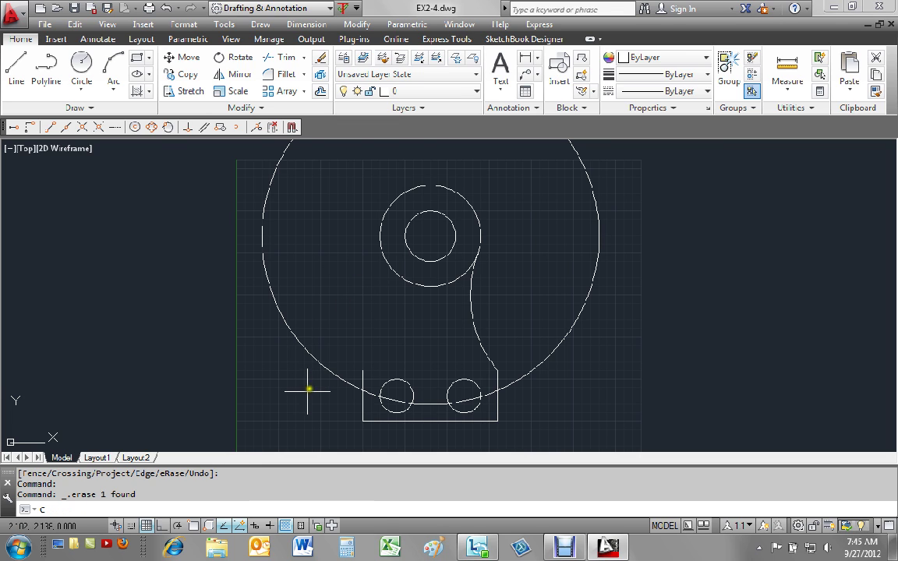
key(Return)
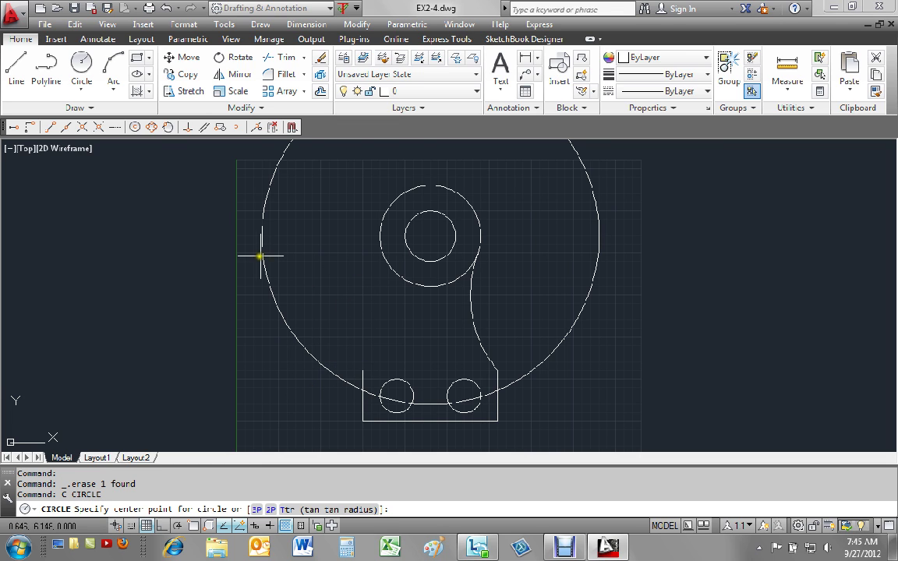
click(49, 128)
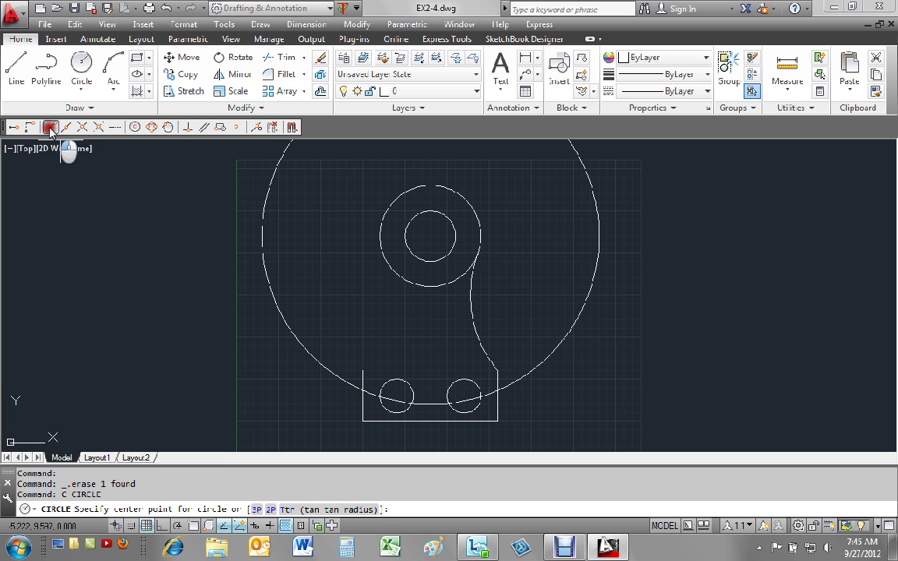
click(361, 368)
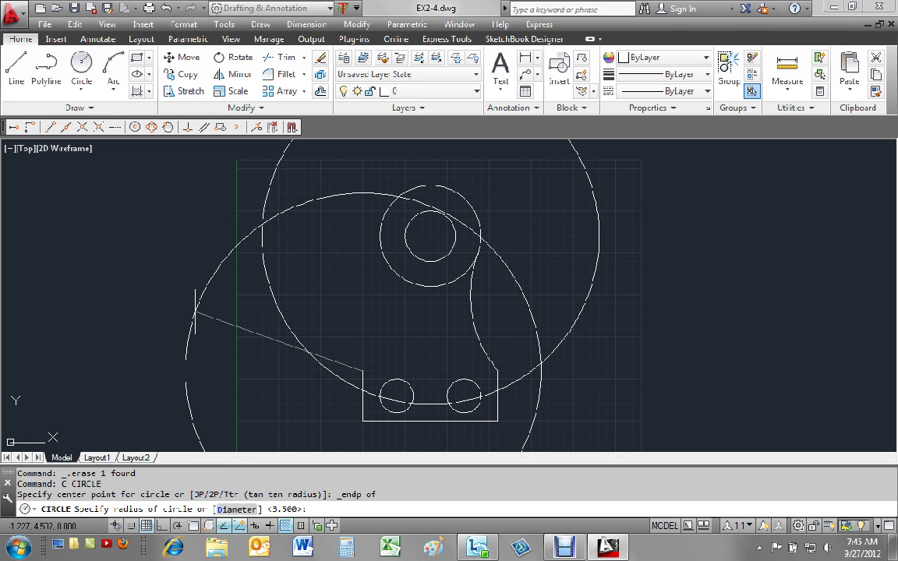
key(Return)
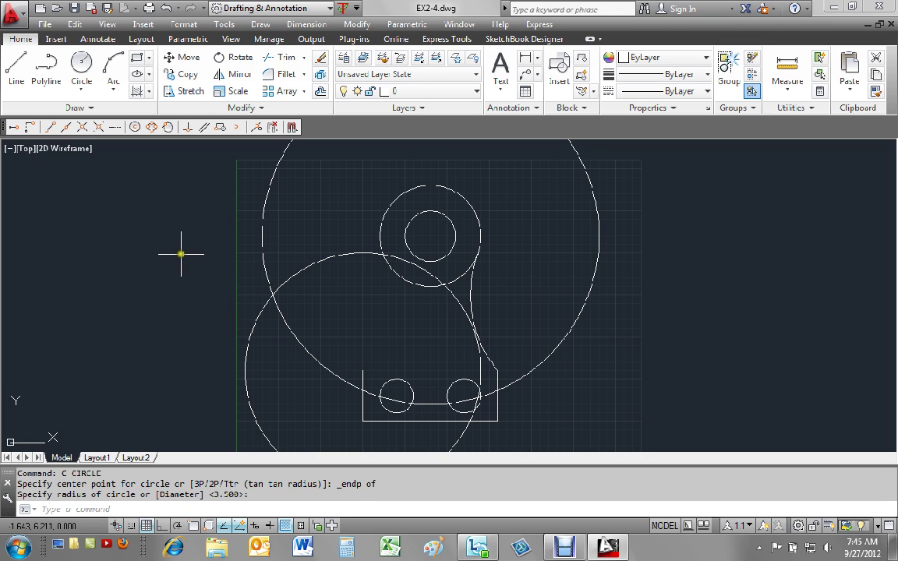
Step: Draw a circle of radius 3.5 centred at the left-hand intersection of the two large construction circles
text(c)
key(Return)
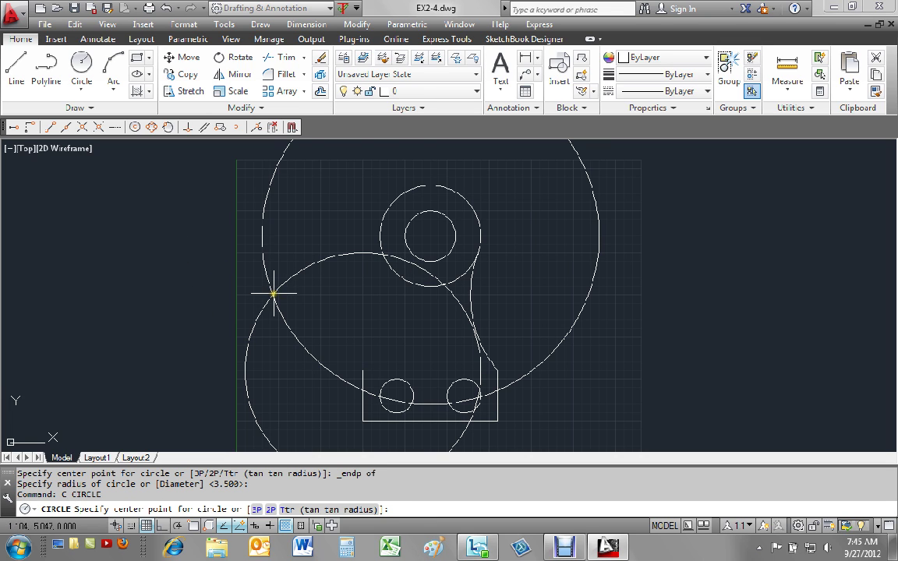
click(81, 128)
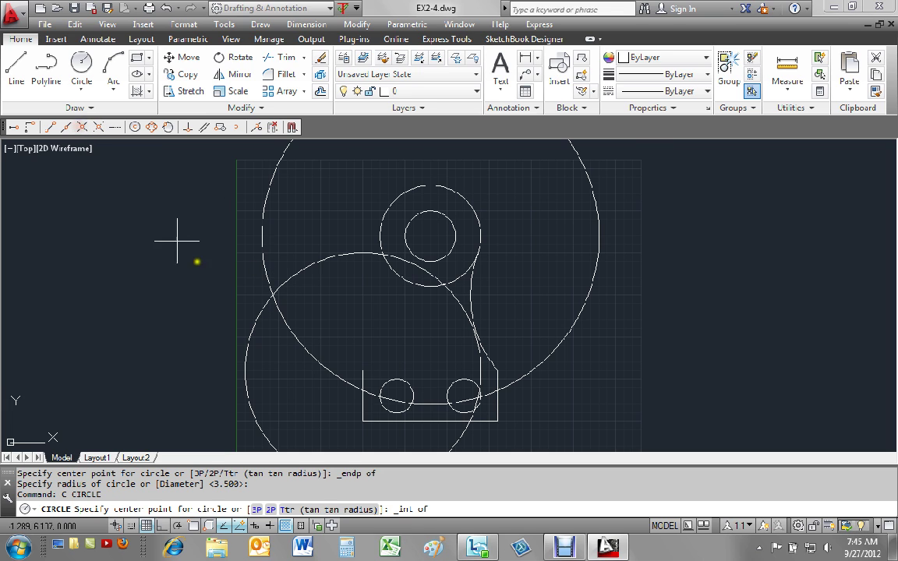
click(273, 294)
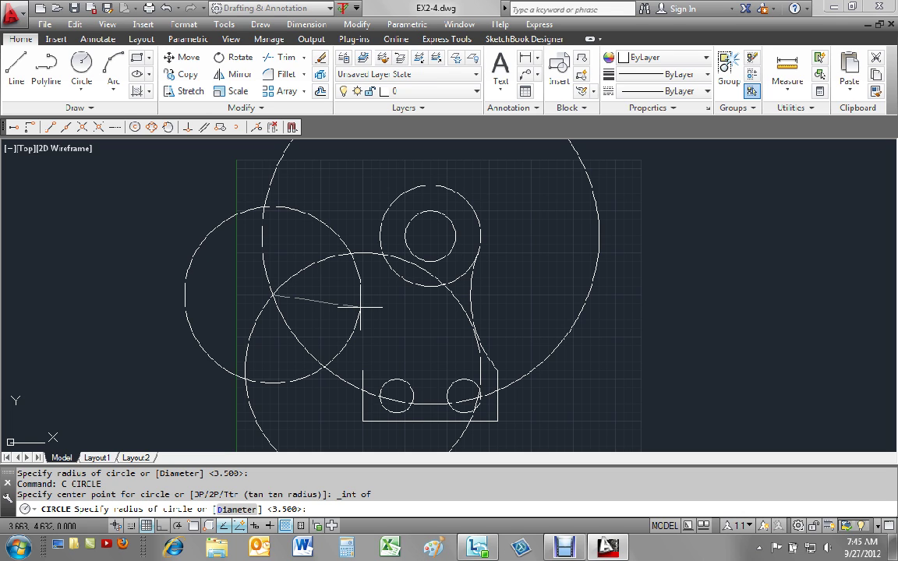
key(Return)
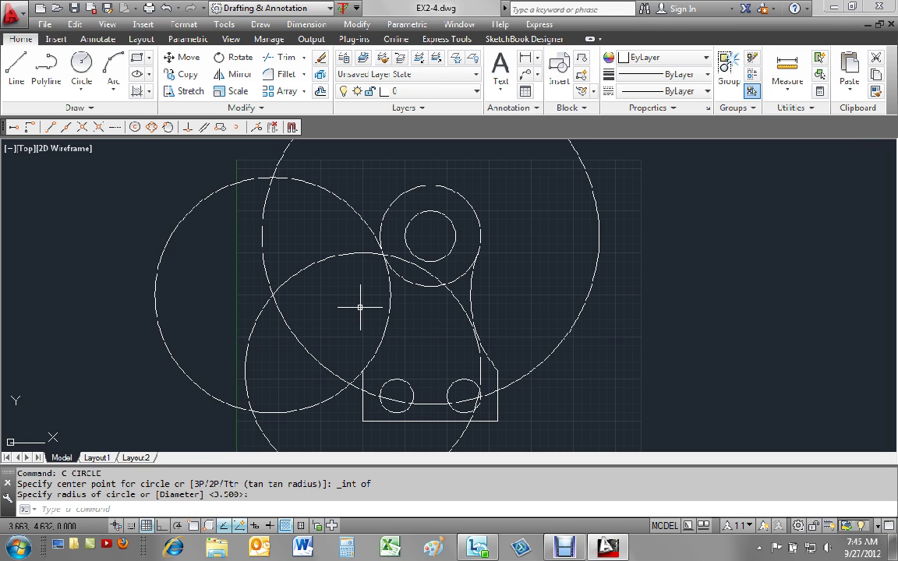
Step: Trim the left circle to the arc between the upper outer circle and the base's left vertical line
text(tr)
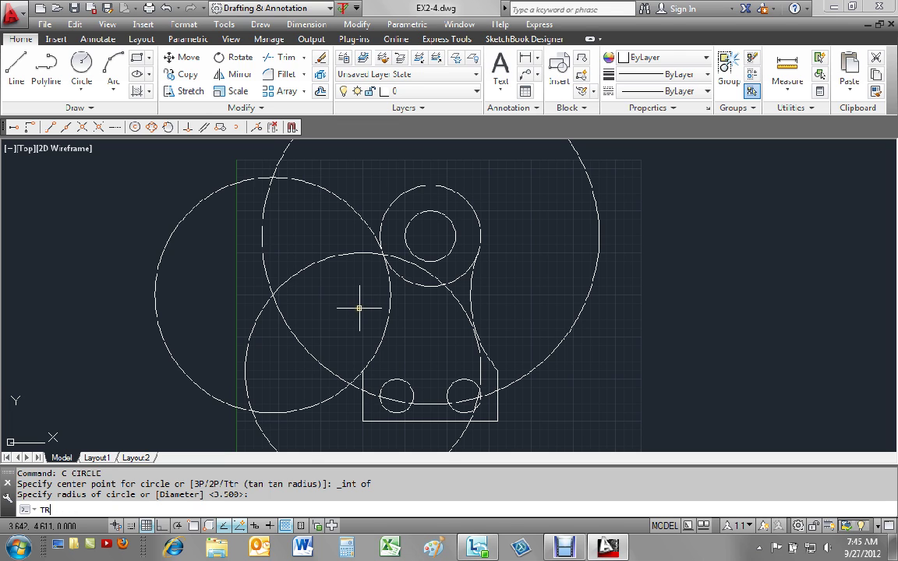
key(Return)
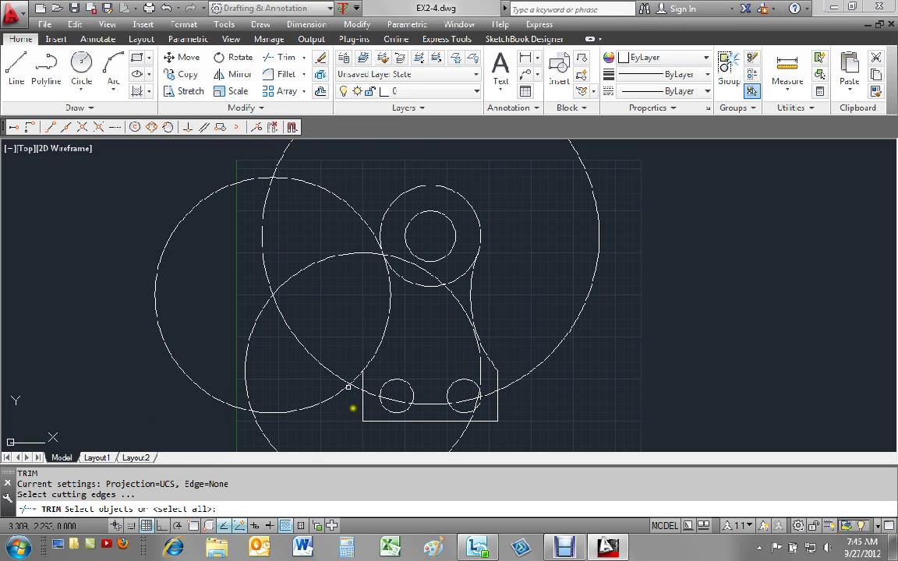
click(363, 410)
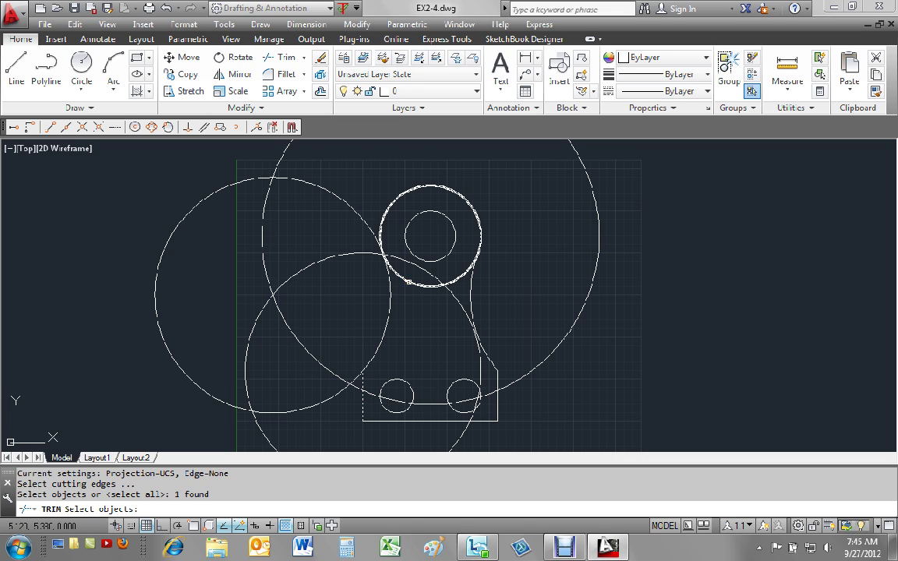
click(408, 281)
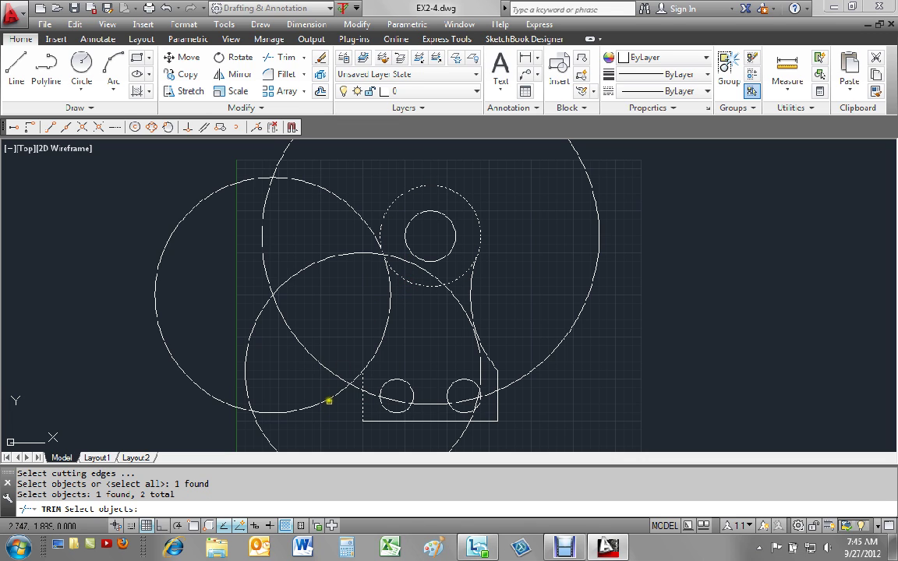
key(Return)
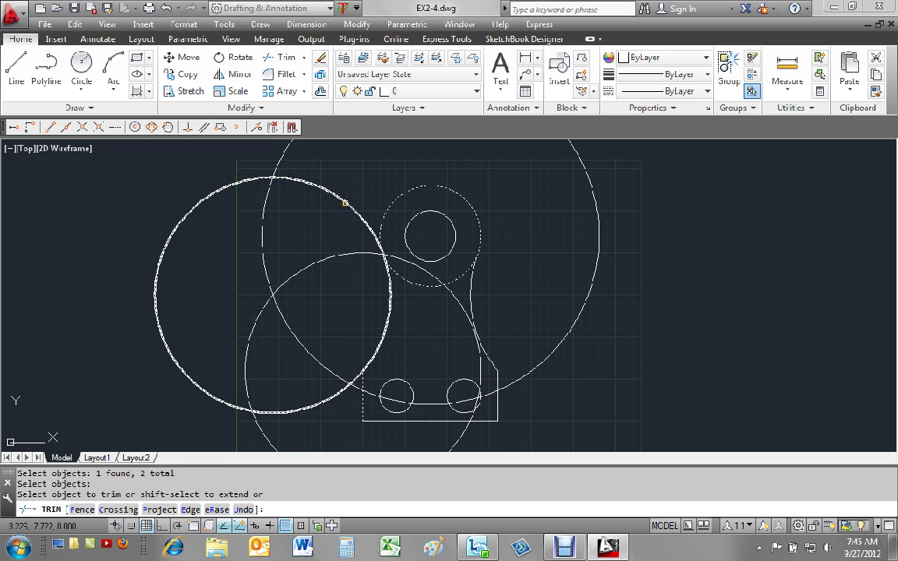
click(345, 203)
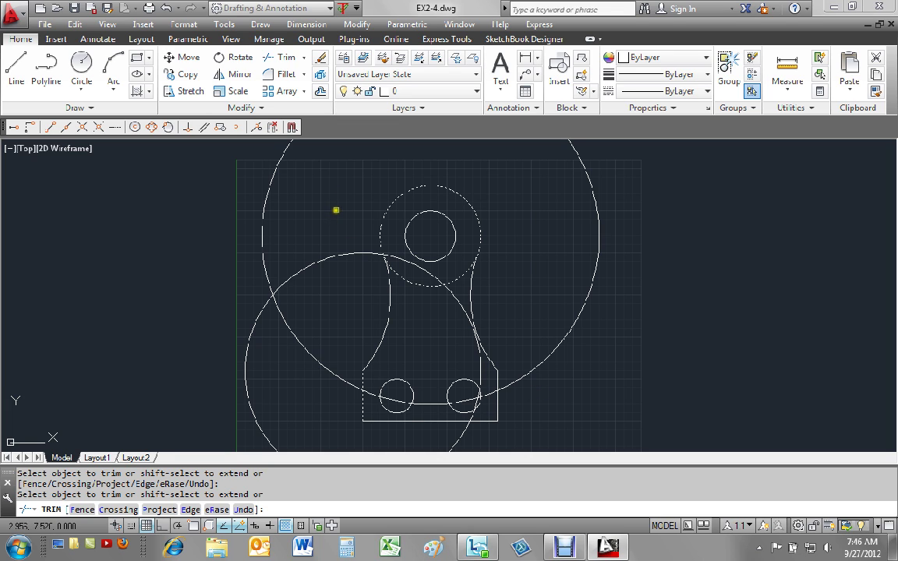
key(Return)
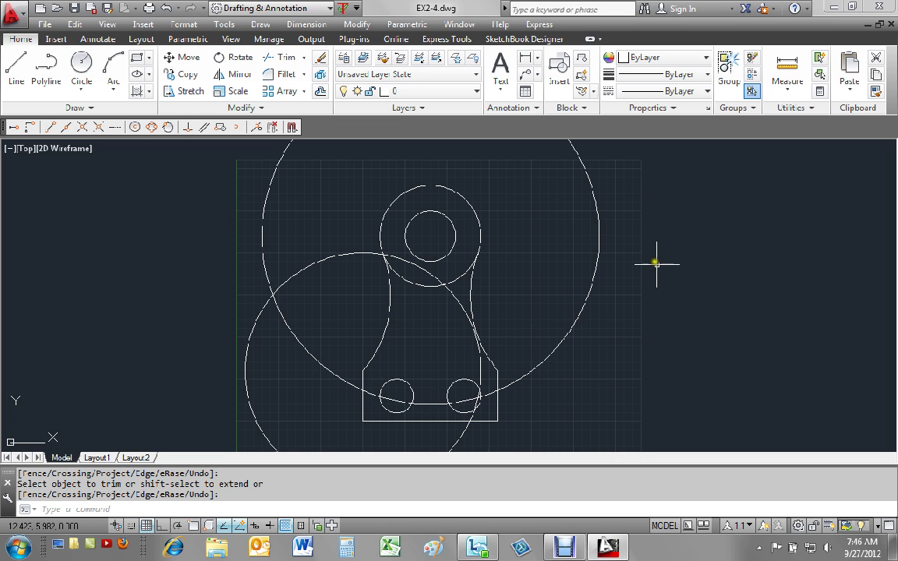
Step: Erase the two remaining construction circles, one centred on the left line's top endpoint and the large one around the upper circles
key(Return)
click(312, 261)
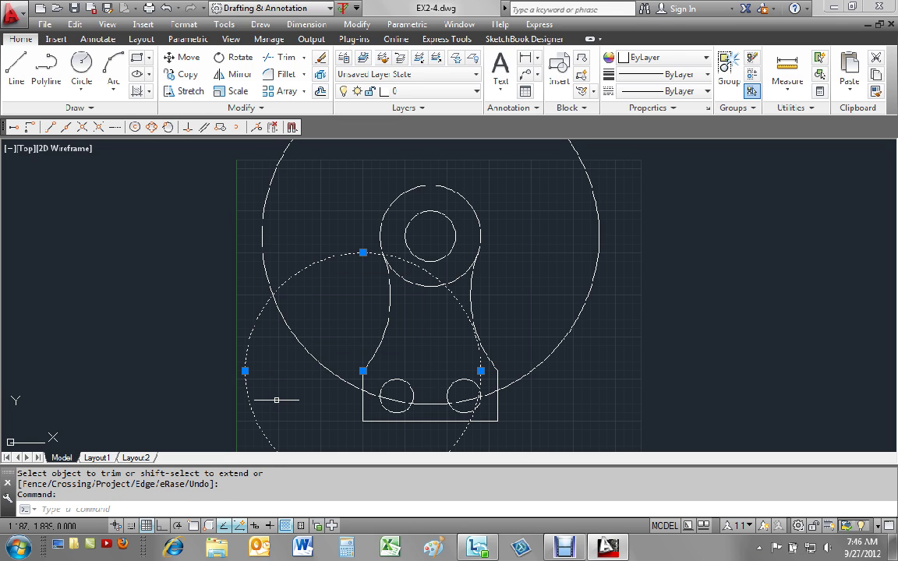
key(Delete)
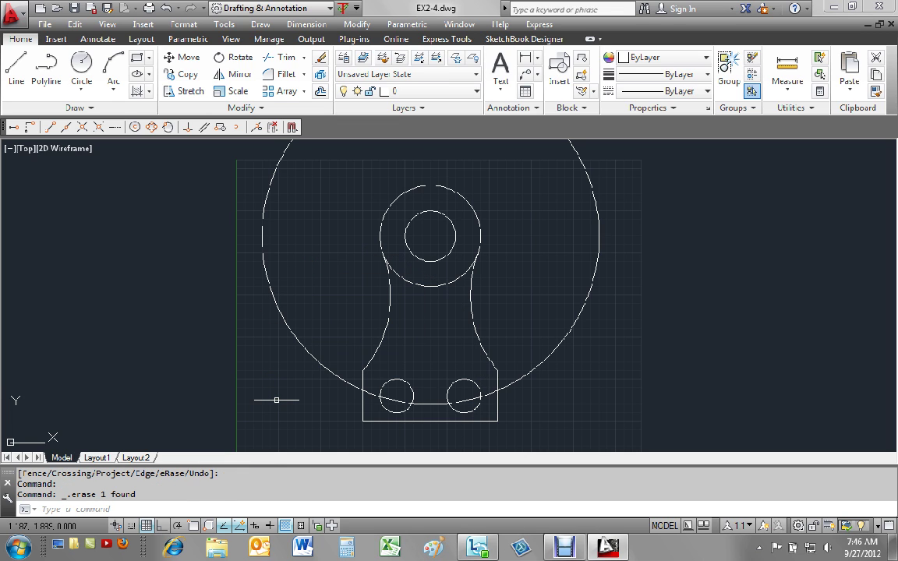
click(294, 339)
key(Delete)
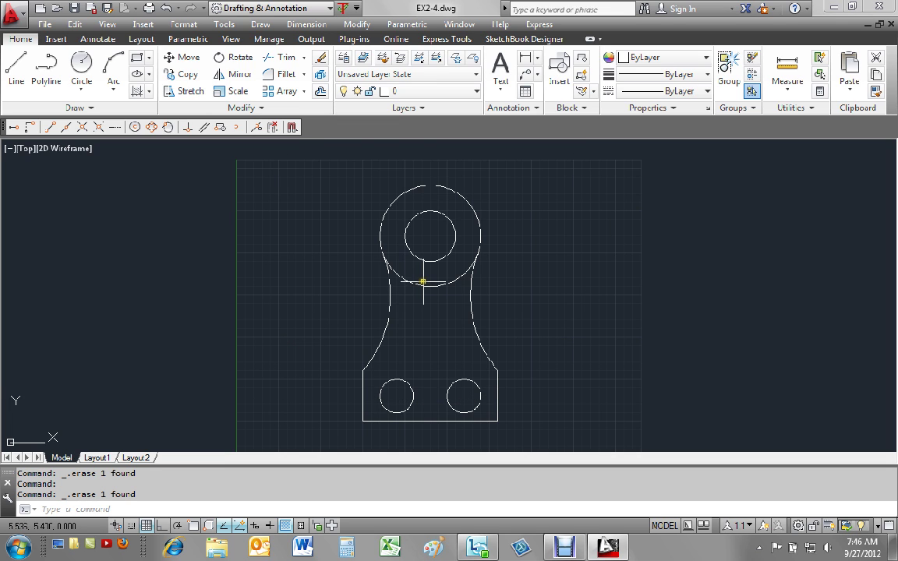
Step: Trim away the lower part of the upper outer circle between the two side arcs
text(TR)
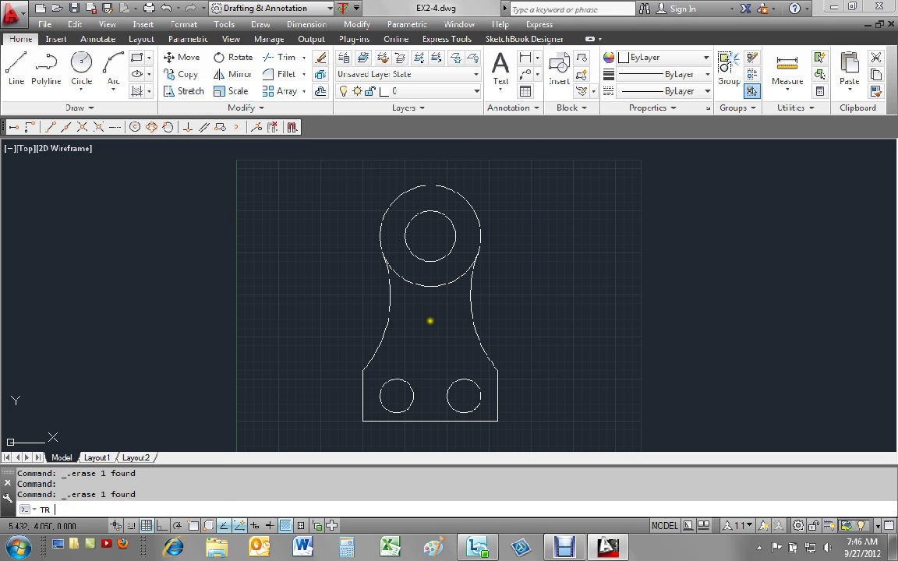
key(Return)
click(471, 311)
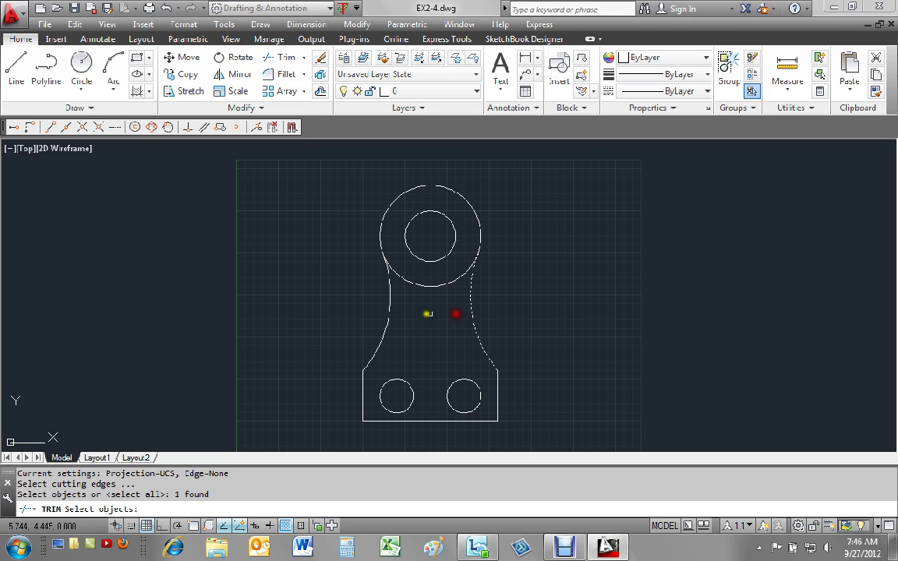
click(386, 325)
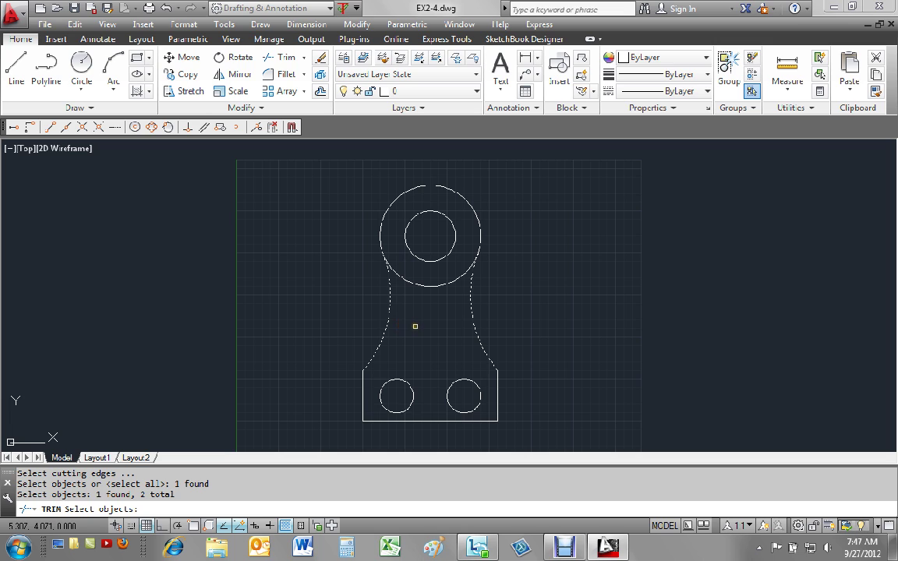
key(Return)
click(435, 286)
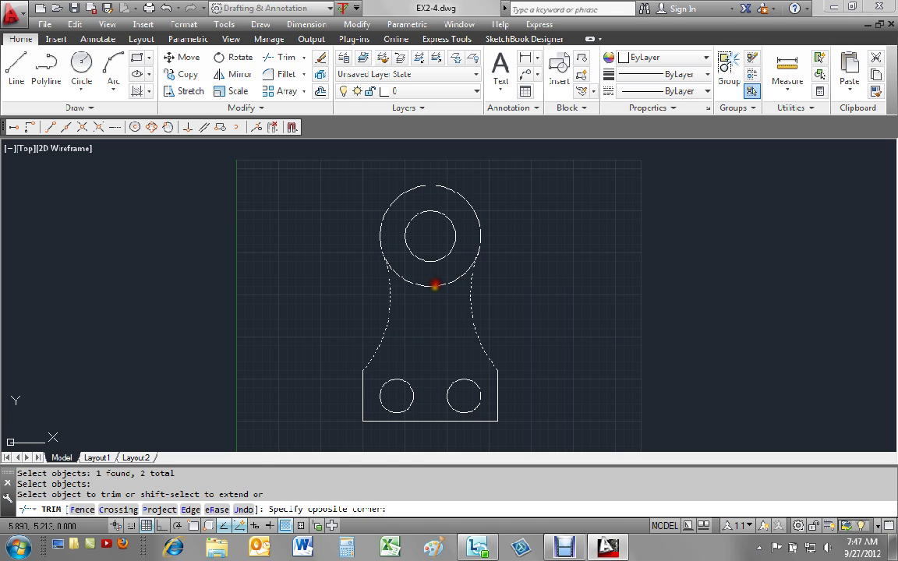
click(428, 309)
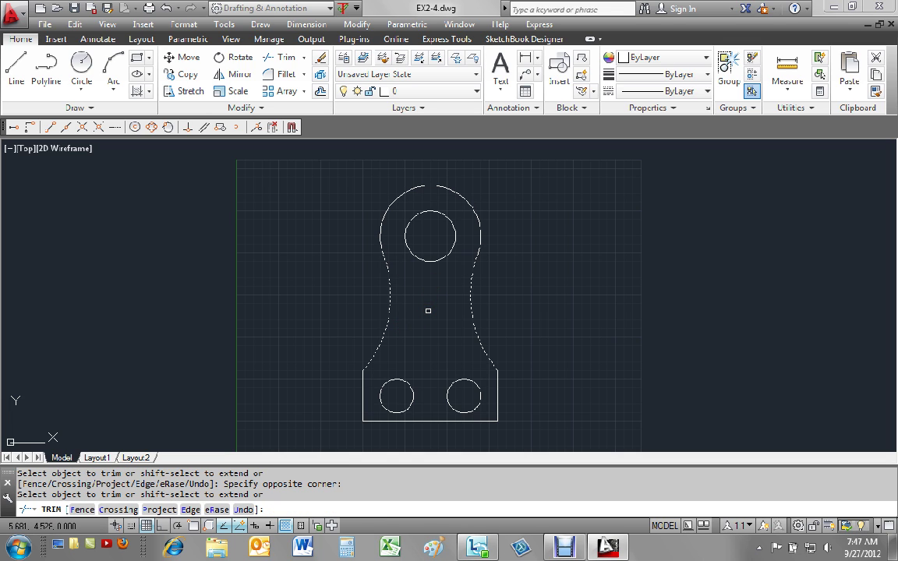
key(Return)
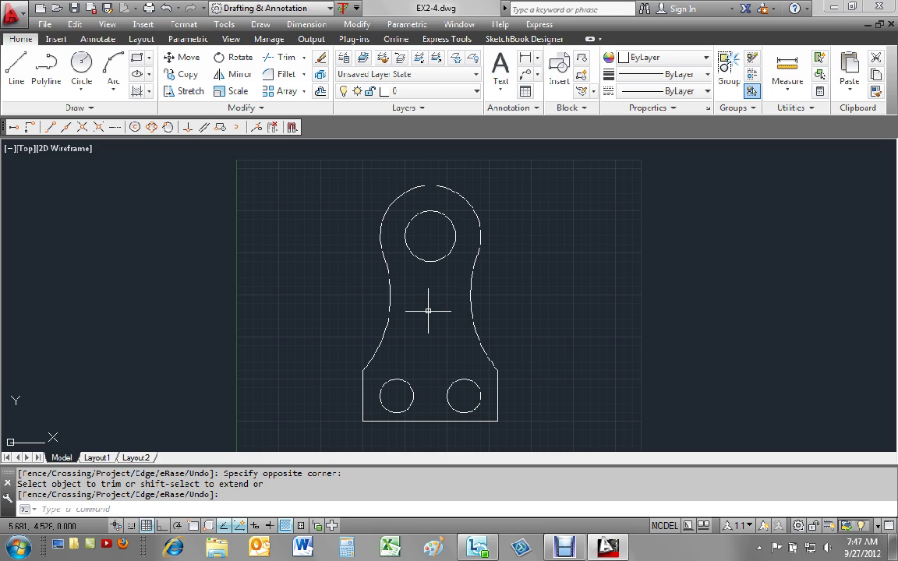